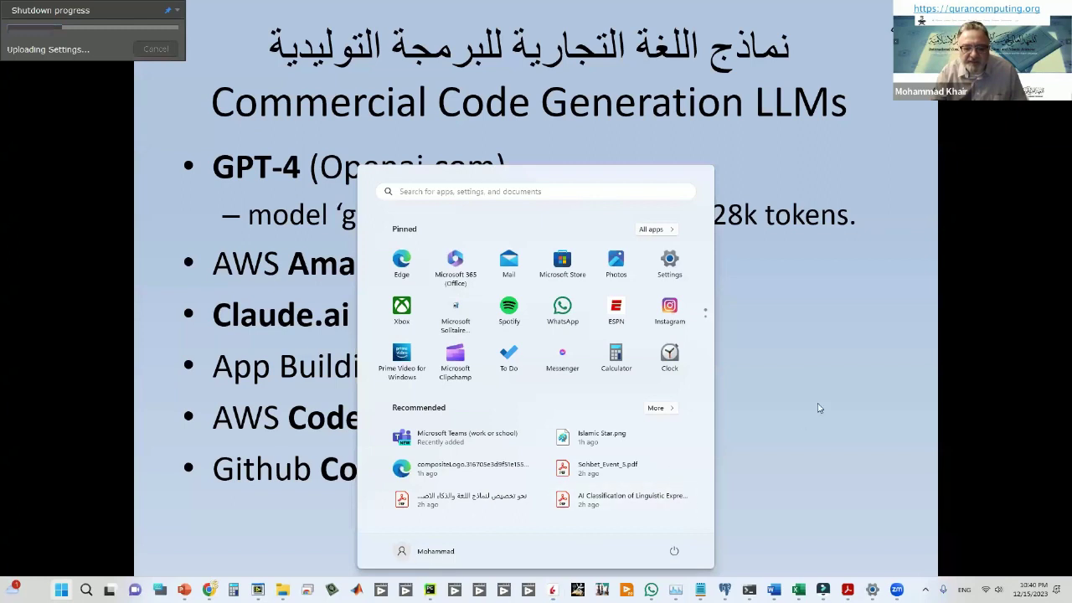
Step: Dismiss the Start menu and advance the slideshow to the "Open Source Coding LLMs" slide
click(715, 411)
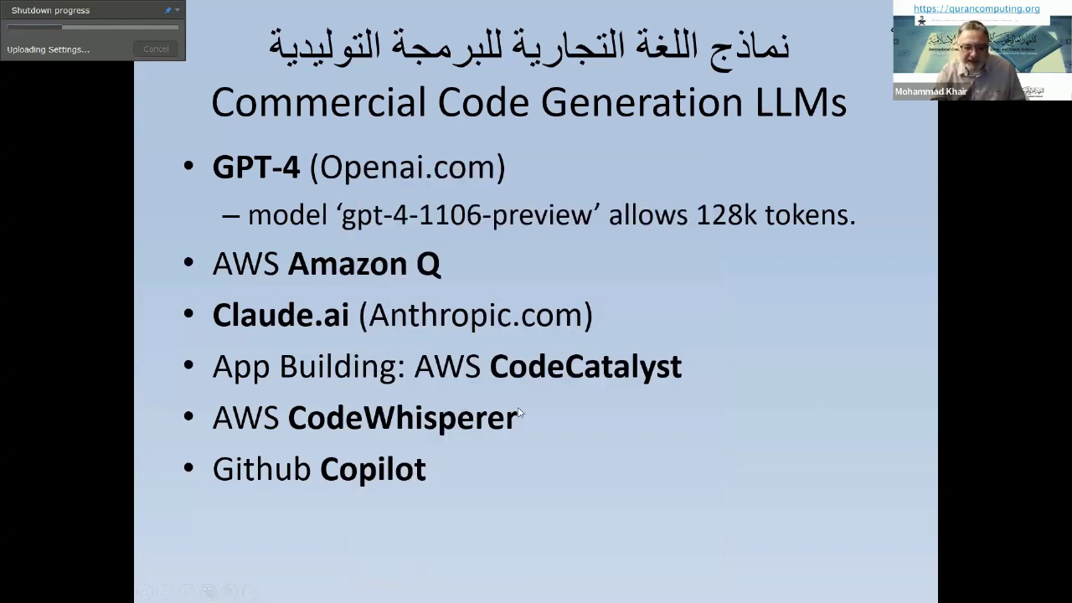
key(Right)
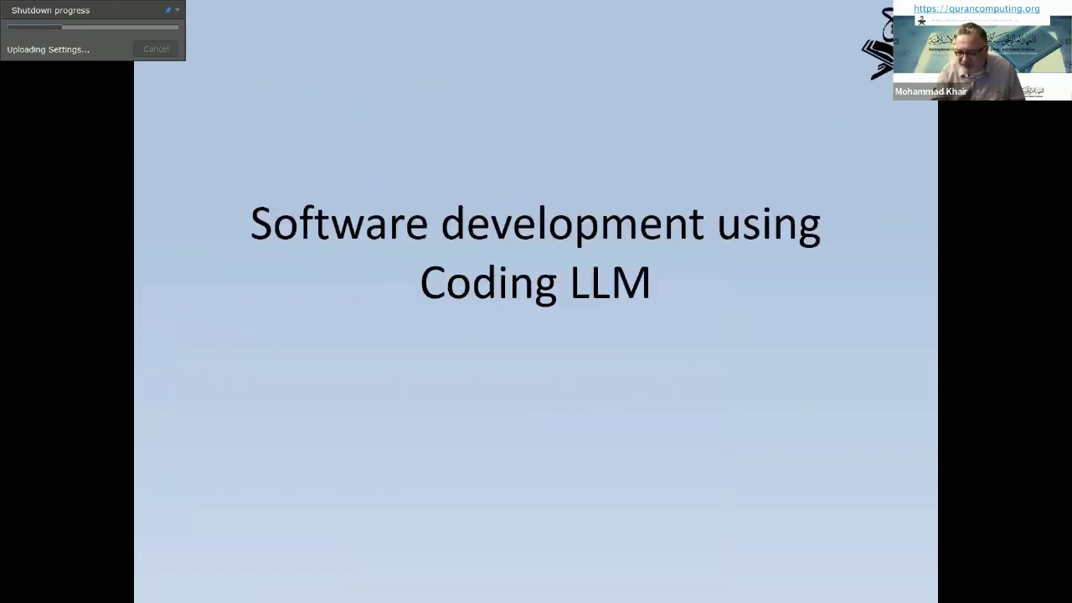
key(Right)
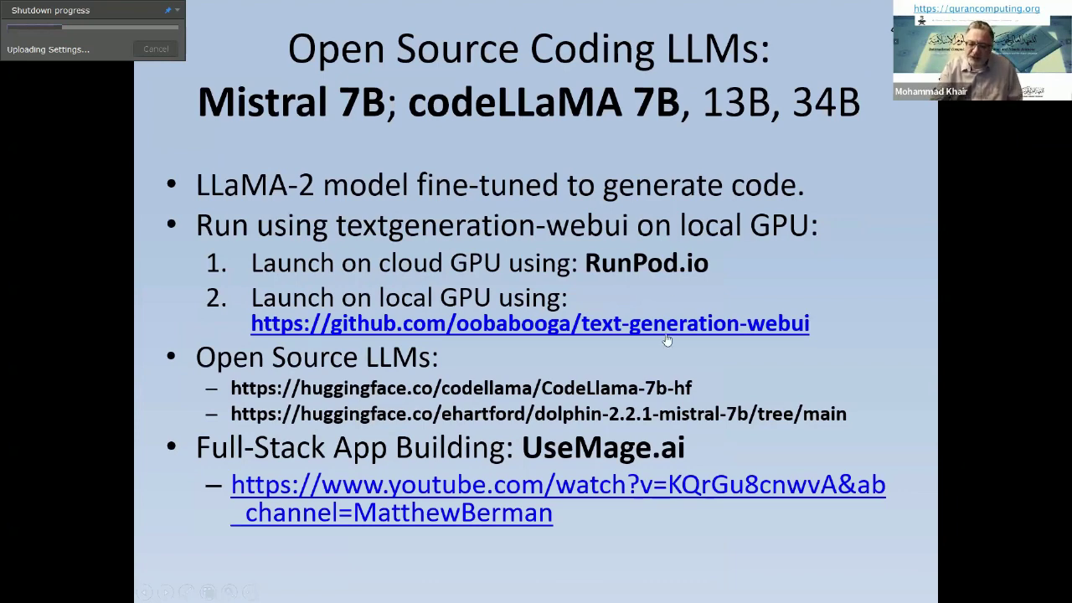
Step: Switch to the Text generation web UI window in Chrome and load the ehartford_dolphin-2.2-mistral-7b model
key(super)
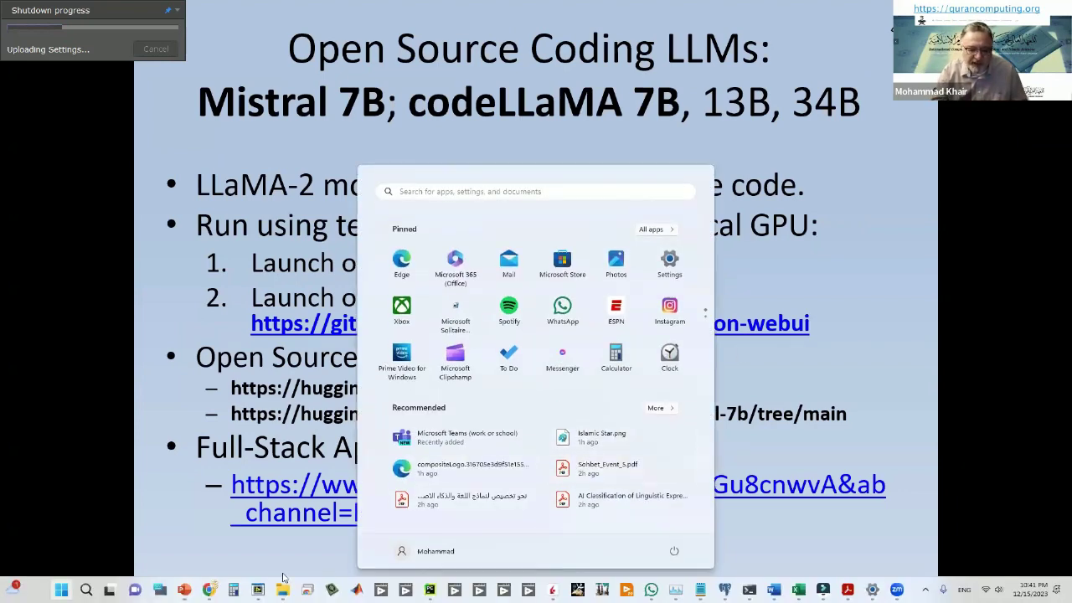
mouse_move(209, 590)
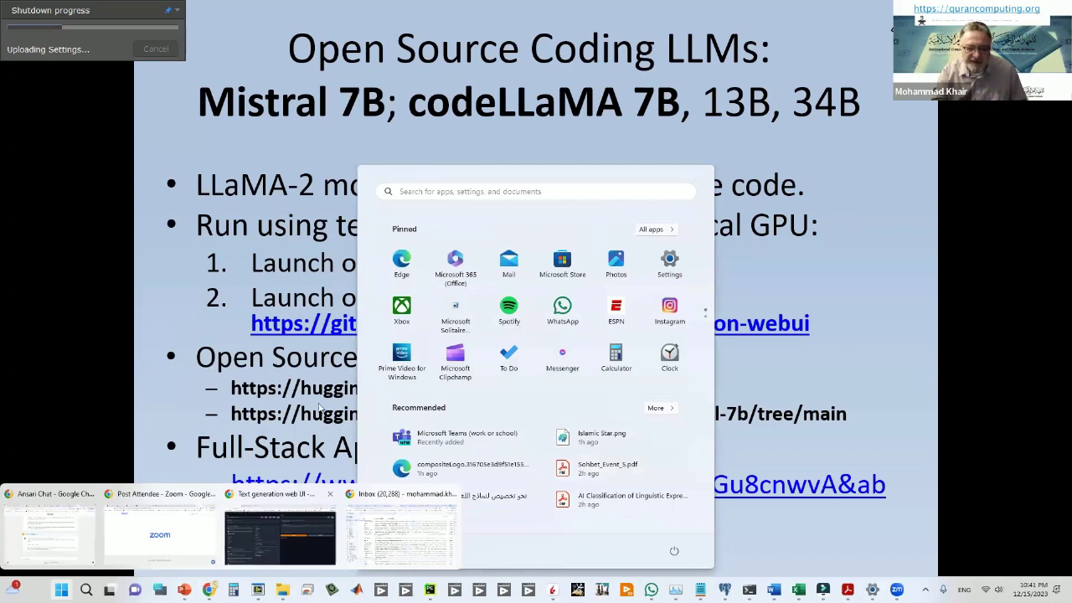
click(264, 544)
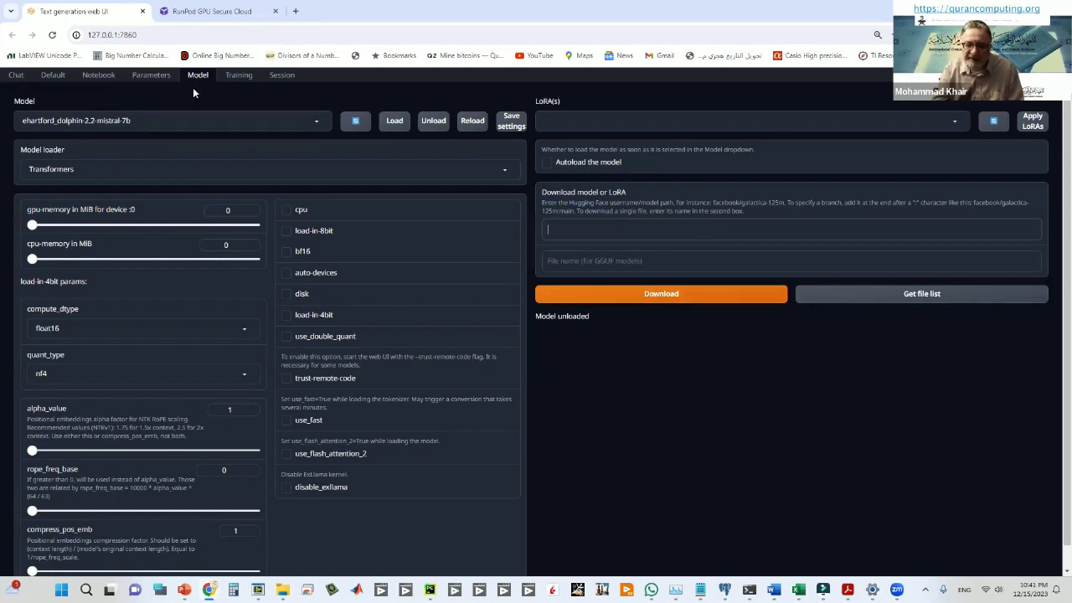
click(319, 126)
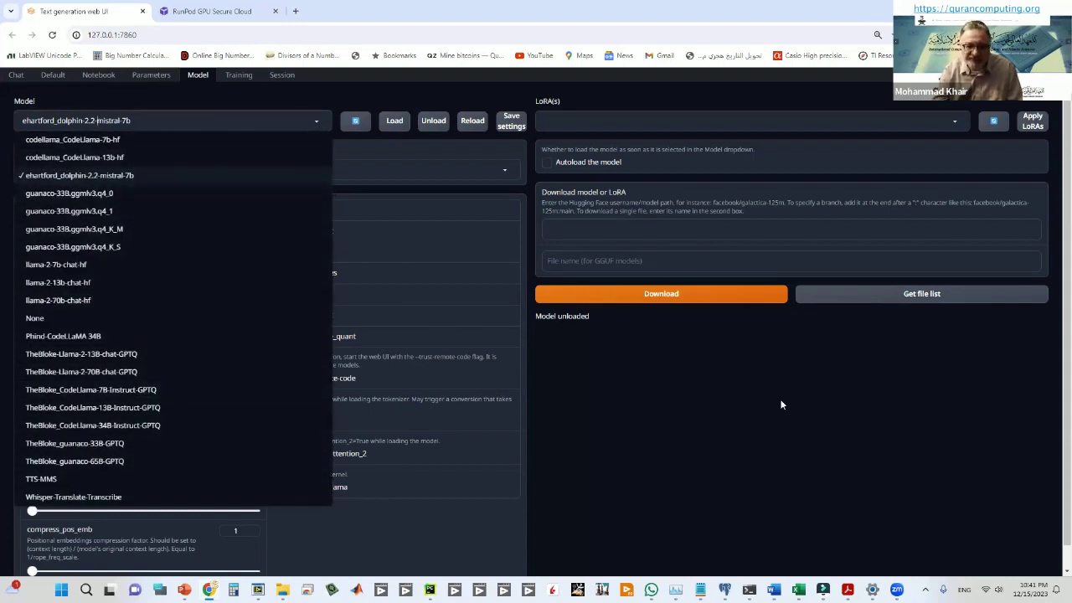
click(754, 389)
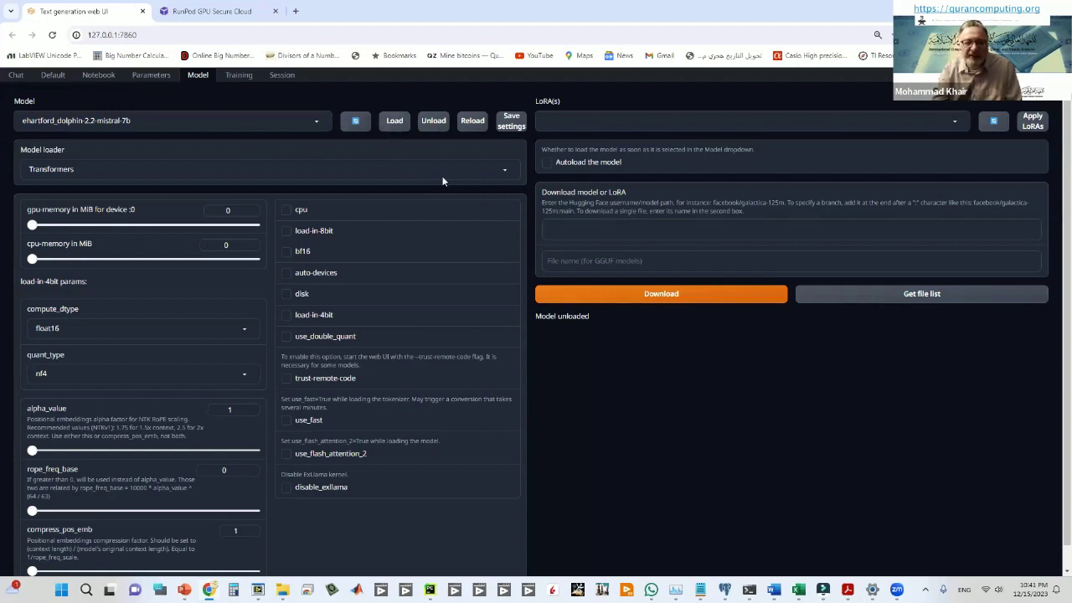
click(394, 122)
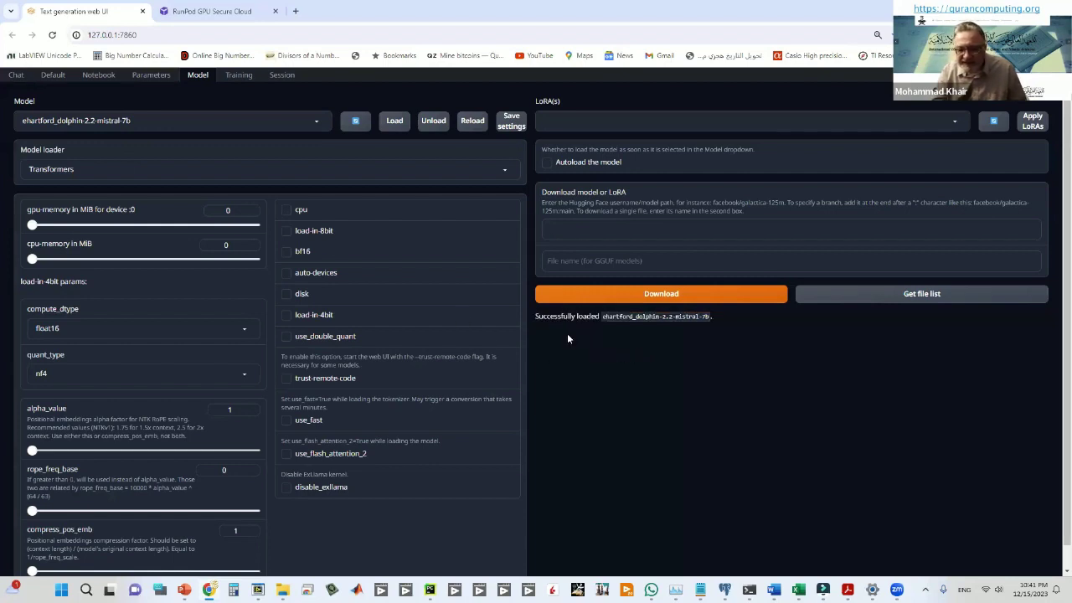
click(17, 75)
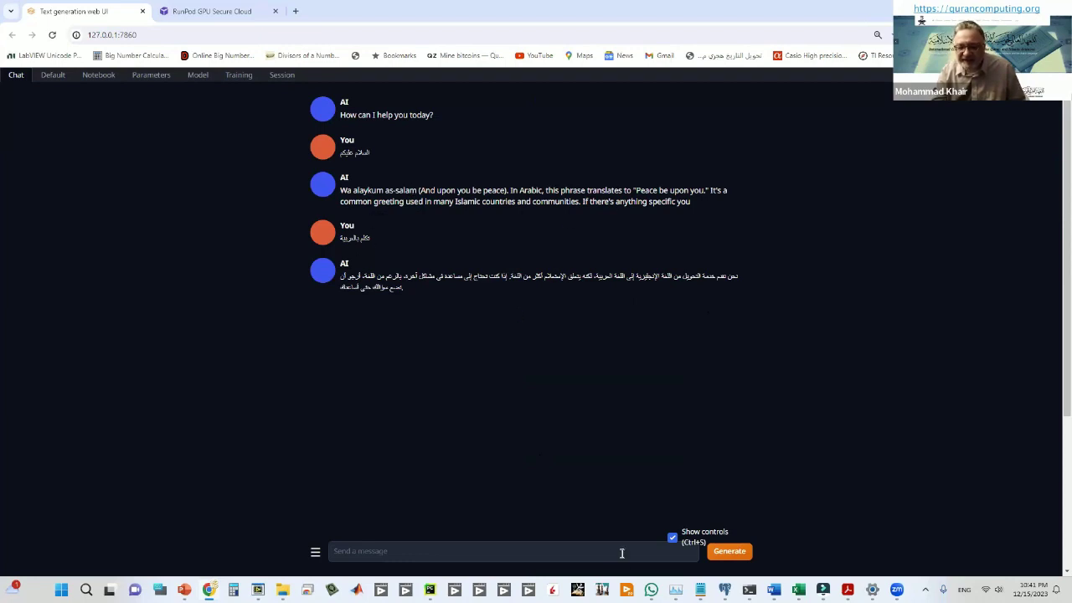
click(523, 551)
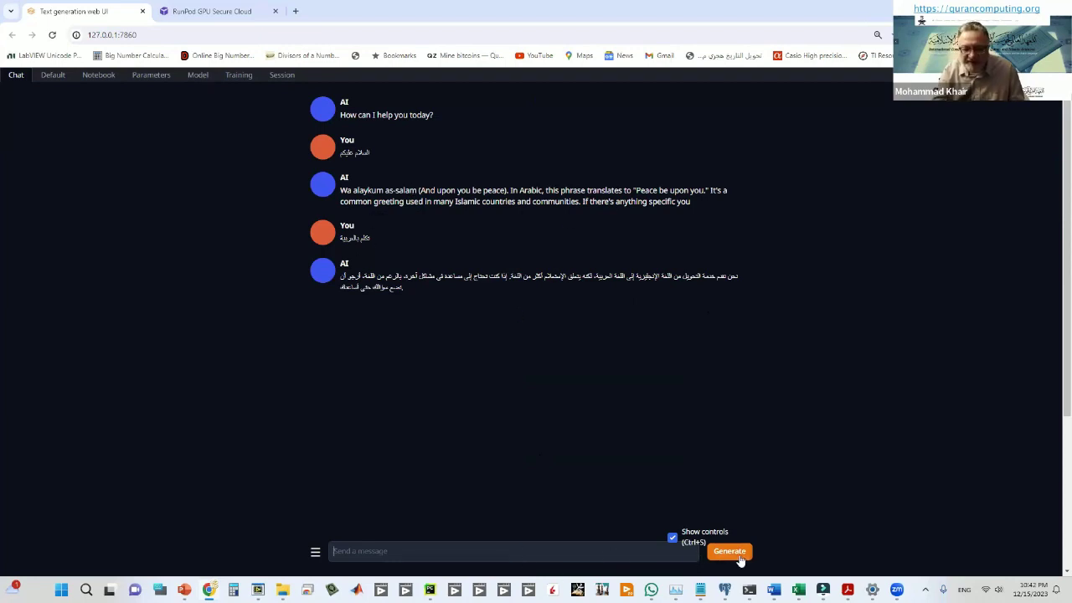
scroll(543, 447, down, 2)
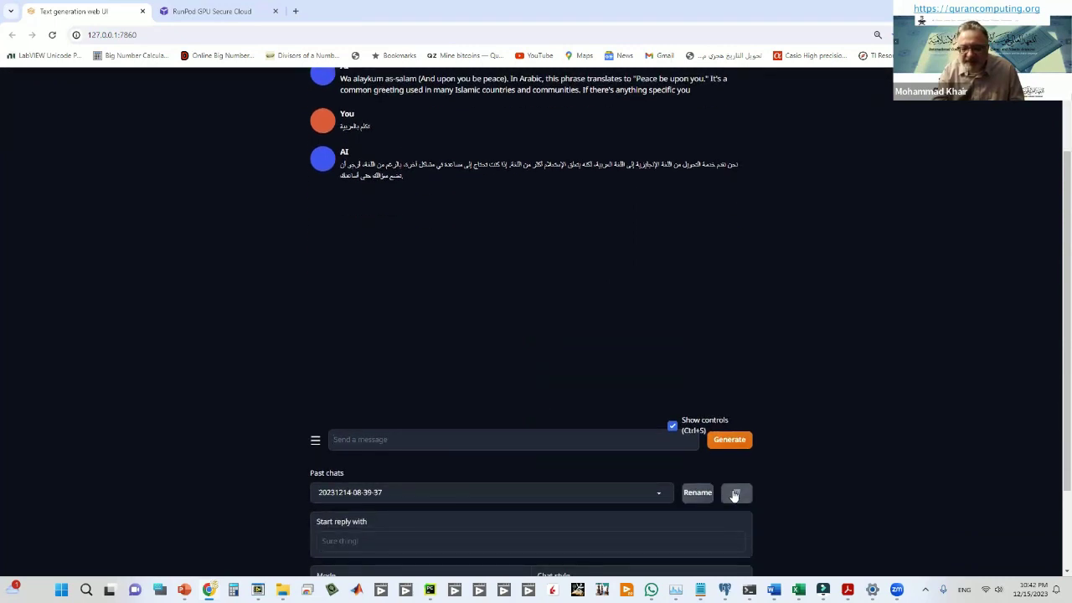
click(727, 498)
click(740, 499)
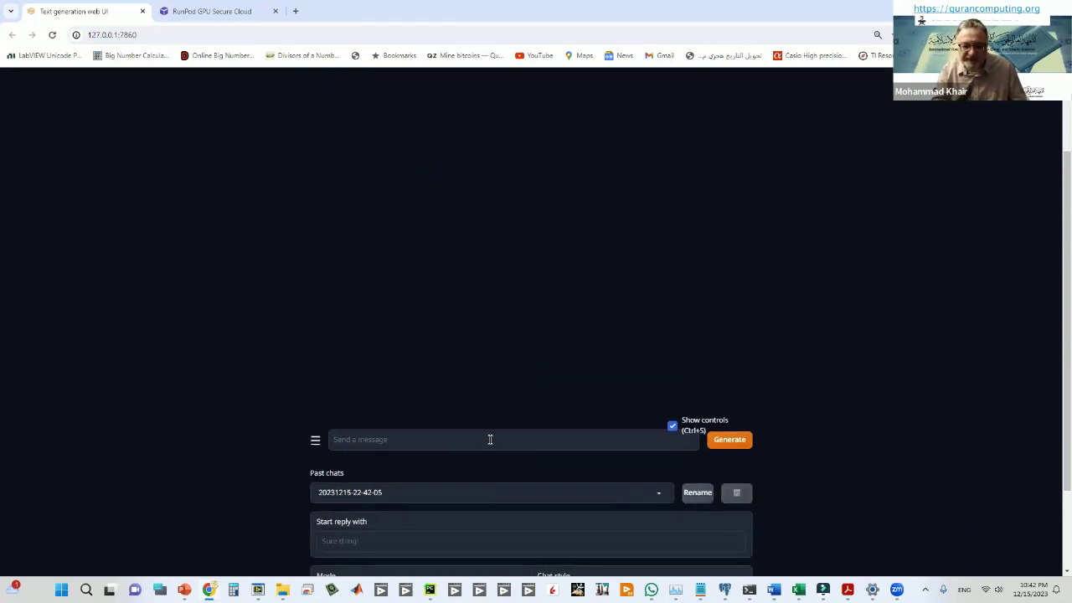
scroll(490, 439, up, 2)
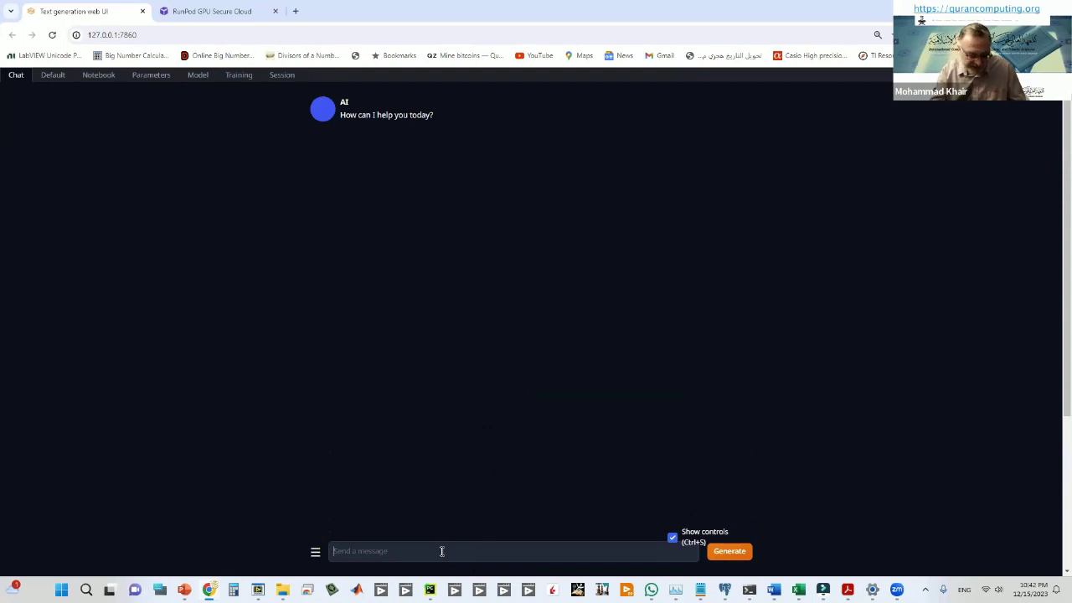
click(442, 551)
key(alt+shift)
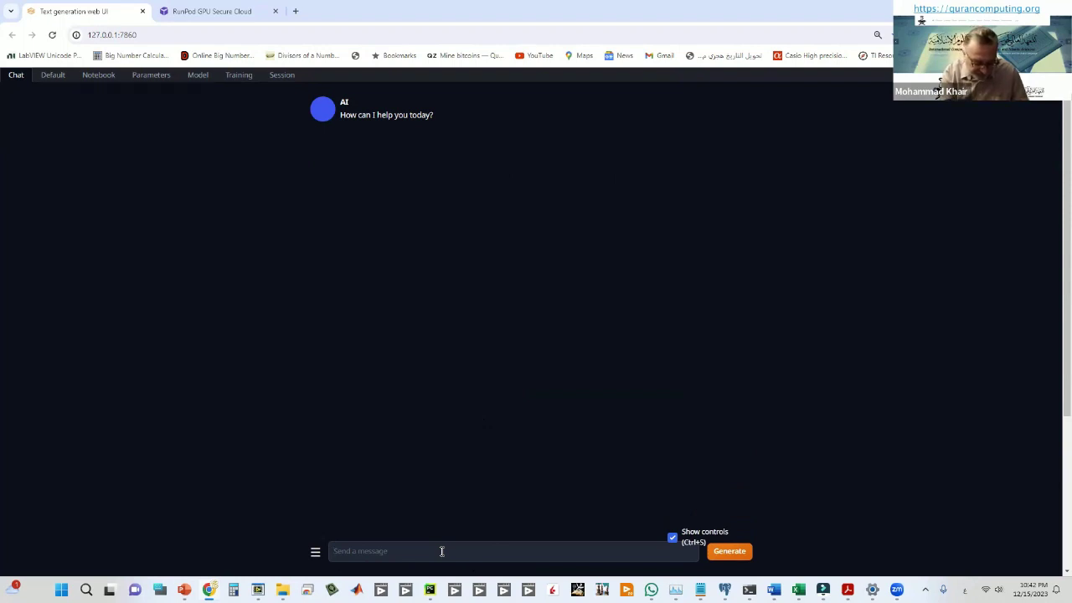
text(با)
text(ستخد)
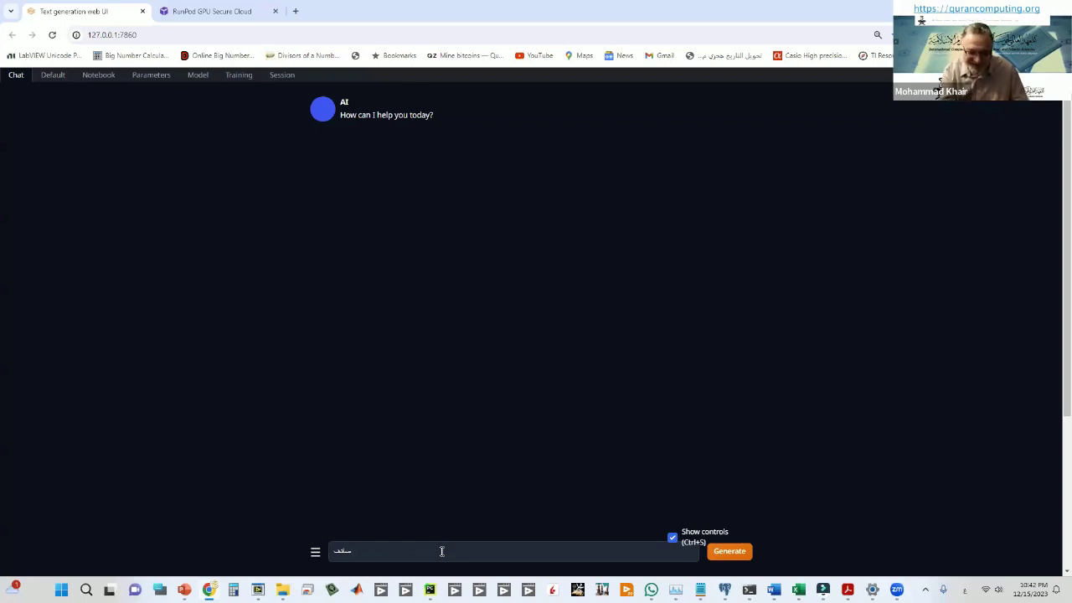
key(BackSpace)
key(BackSpace)
key(BackSpace)
key(BackSpace)
key(BackSpace)
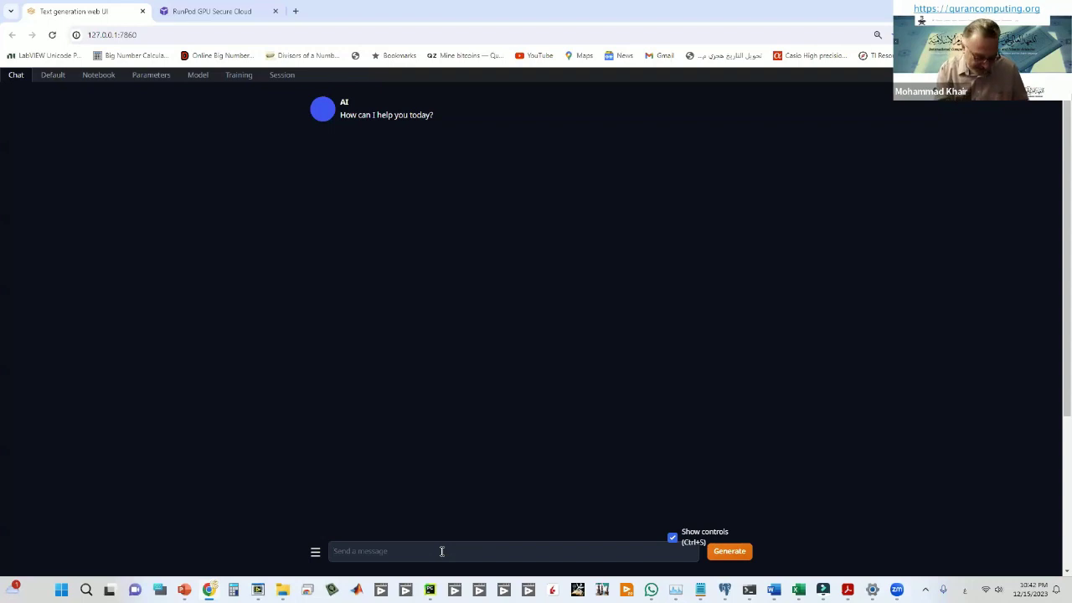
key(alt+shift)
text(lg)
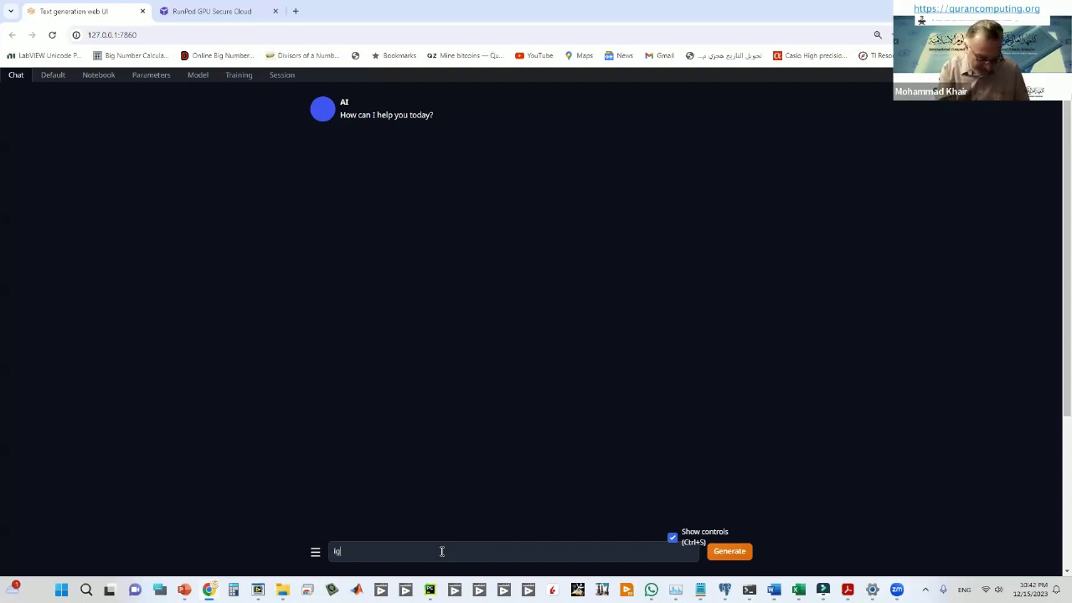
key(BackSpace)
Step: Send the Arabic message "هل تتكلم العربية" to the loaded model in the chat
key(alt+shift)
text(ا)
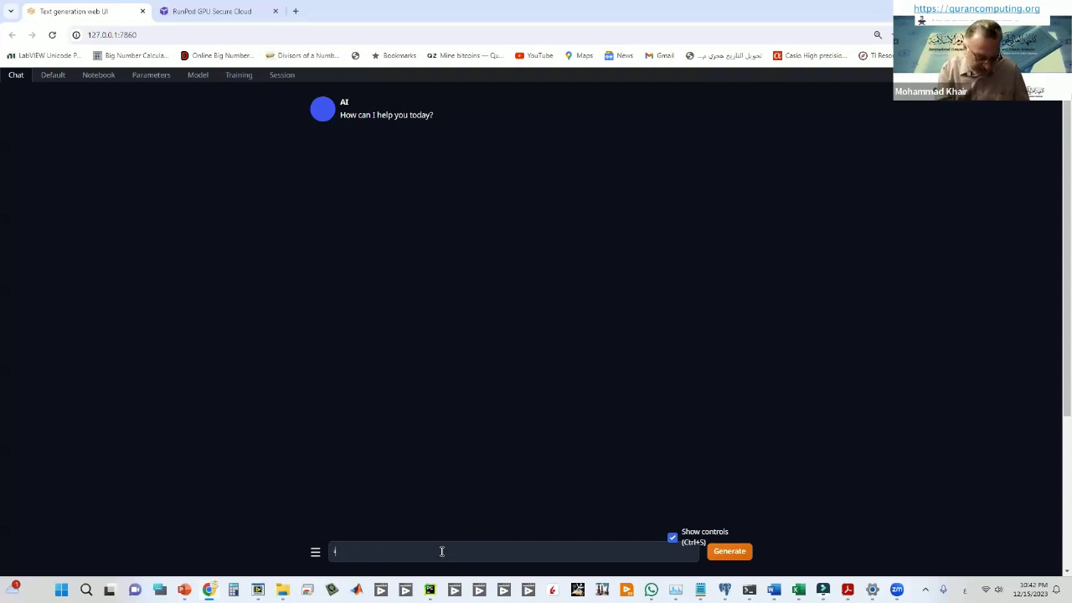
text(ل )
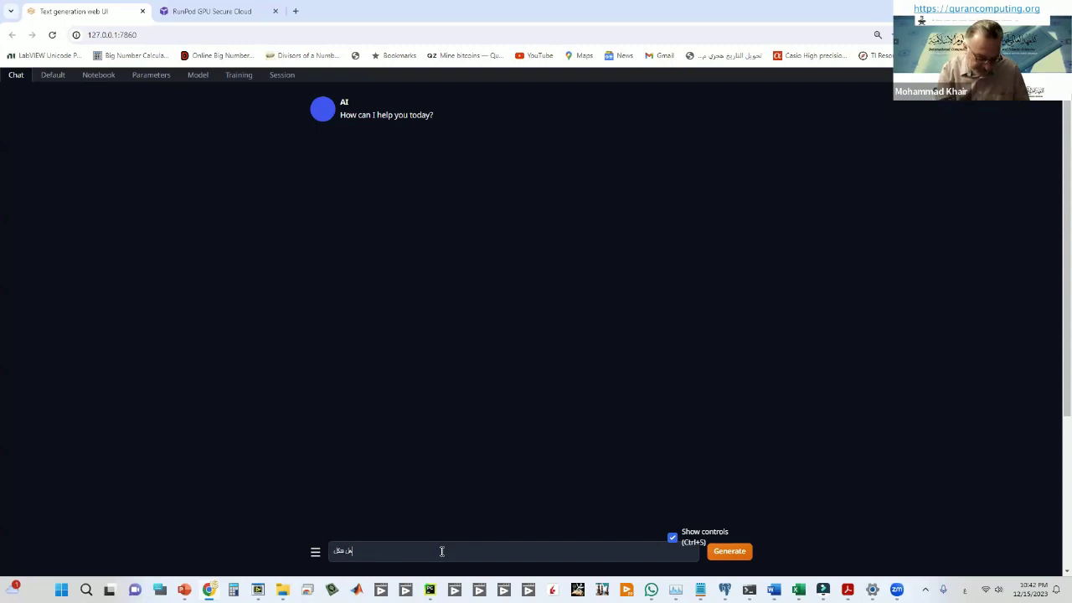
text(م)
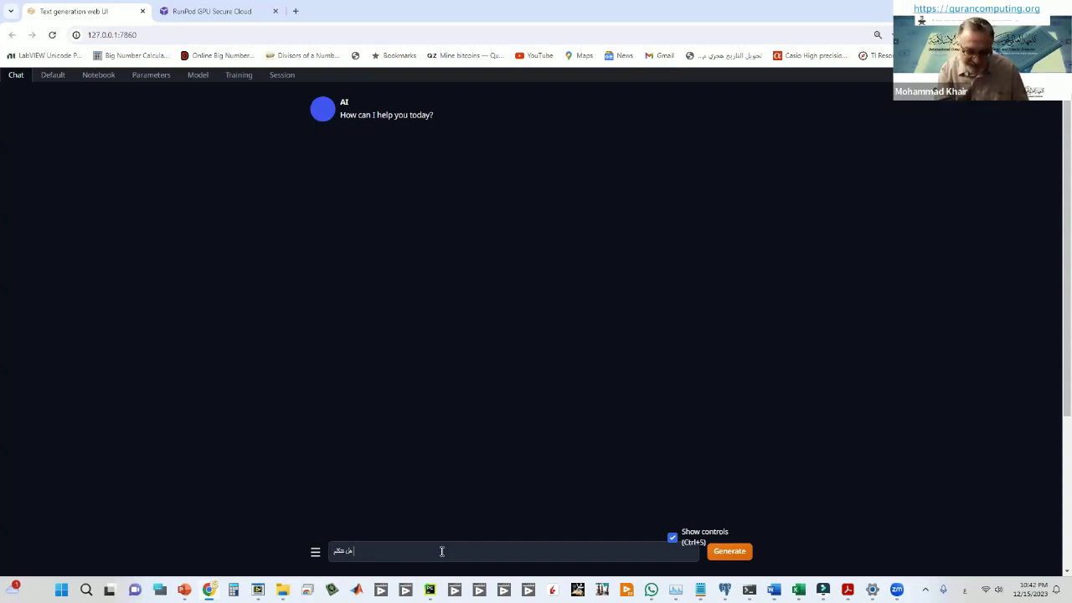
text( العربية)
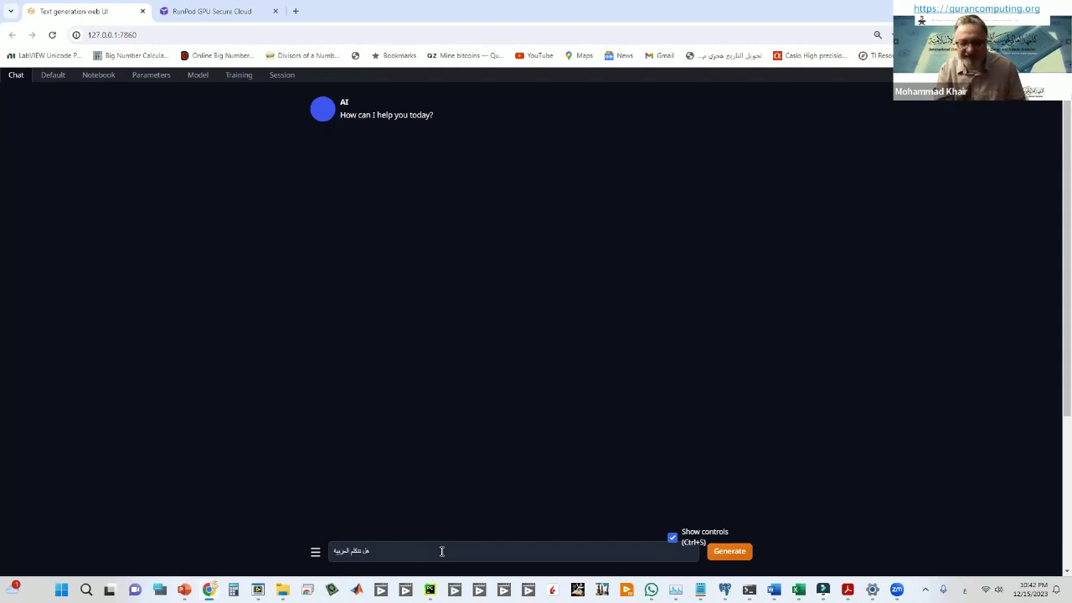
key(Return)
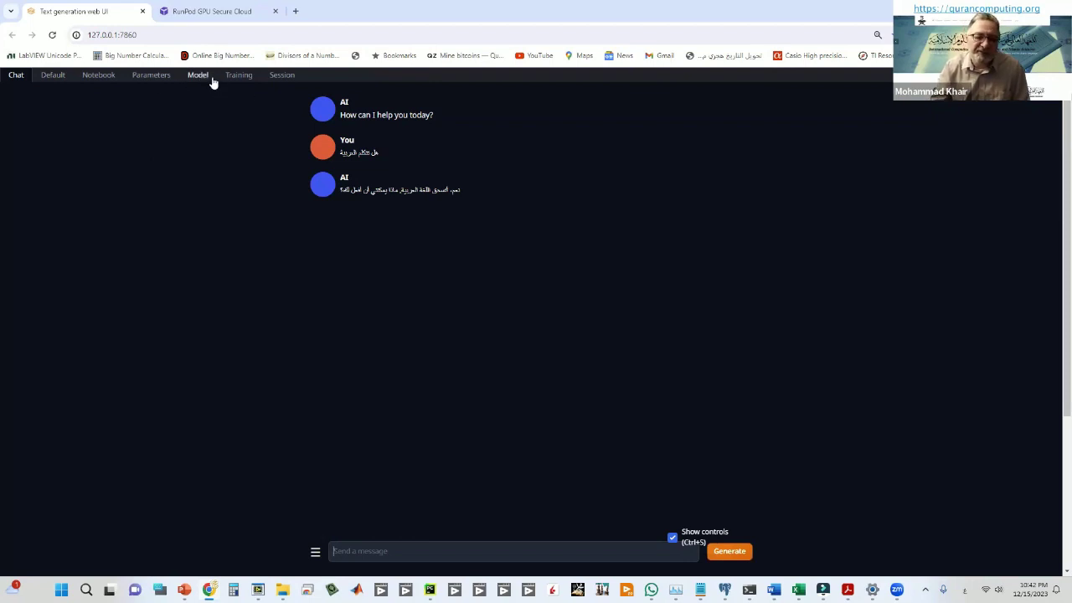
Step: Look at the web UI's LoRA training settings and compare the GPU prices on RunPod's Secure Cloud page
click(239, 76)
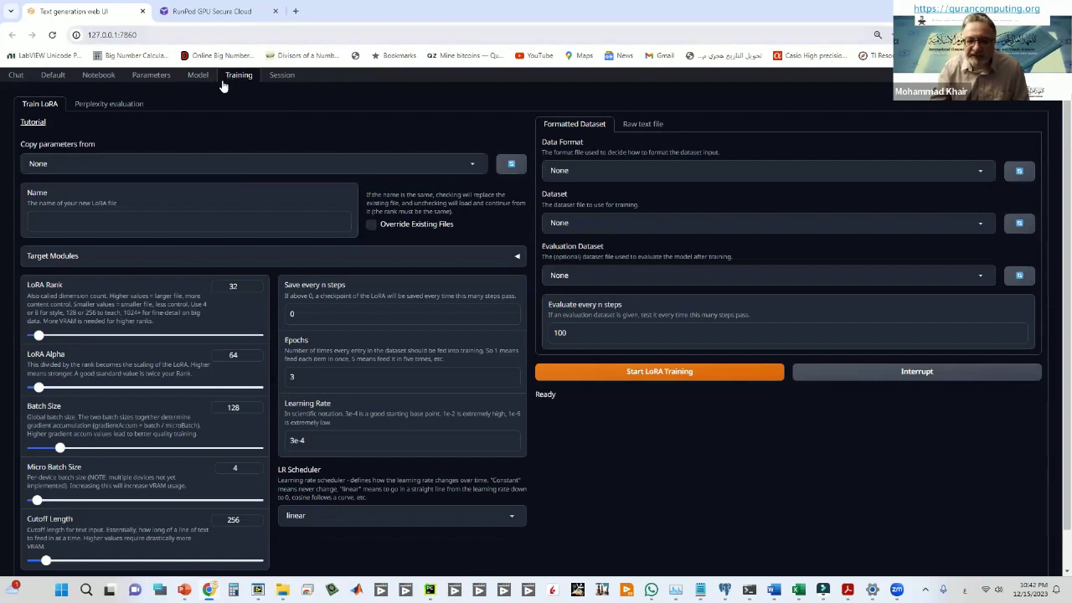
click(201, 14)
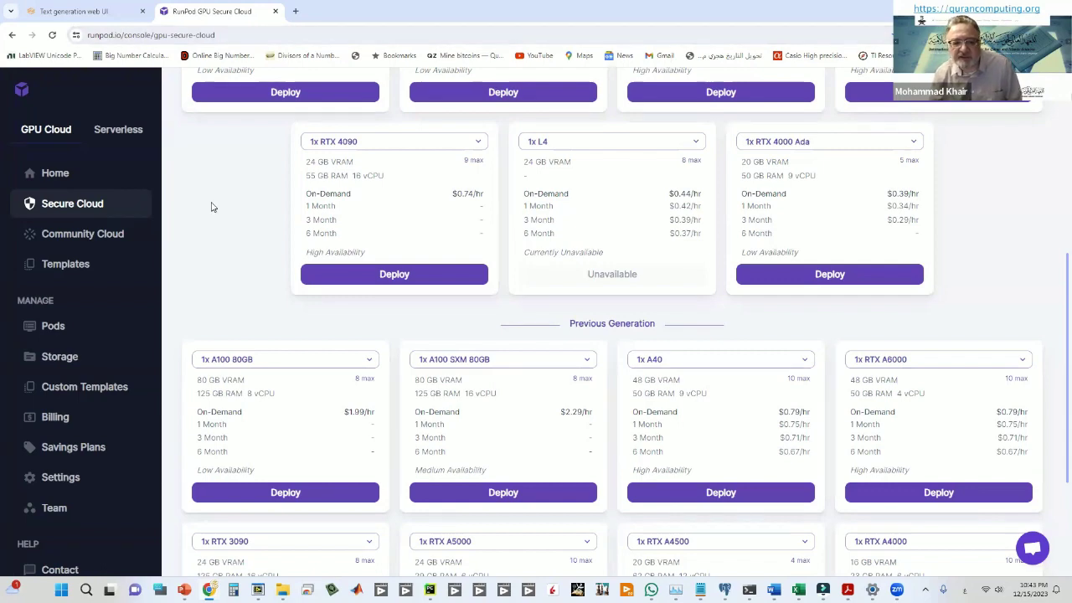
scroll(433, 210, up, 2)
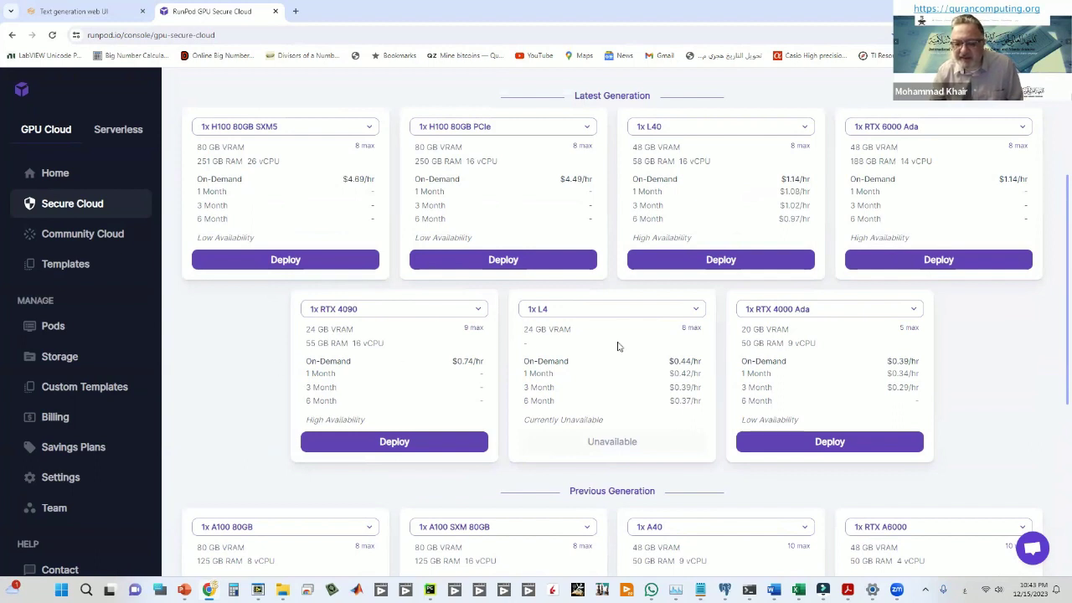
click(575, 128)
click(229, 330)
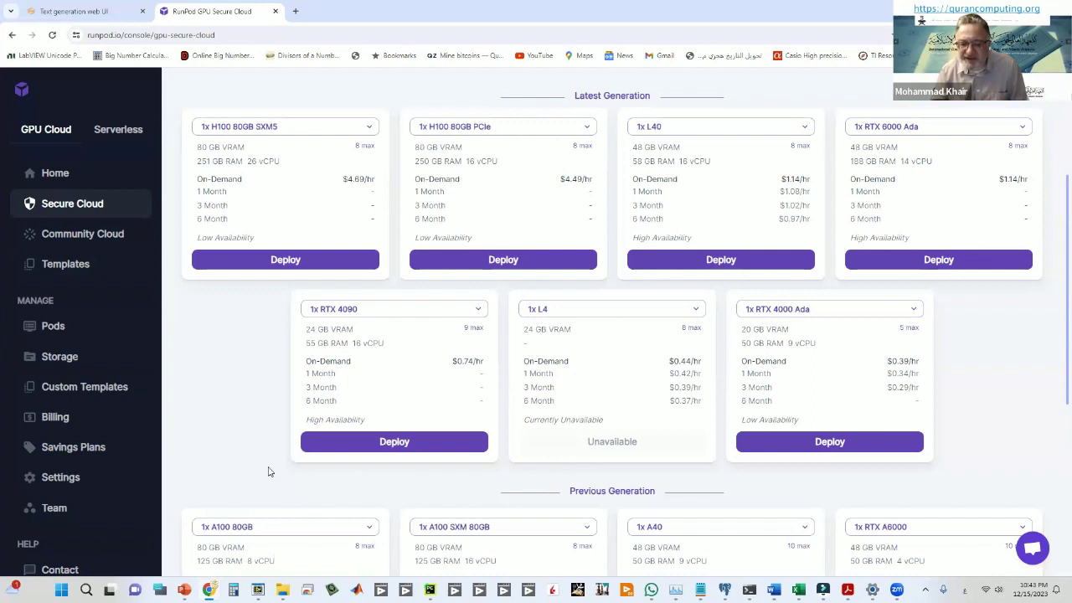
mouse_move(209, 590)
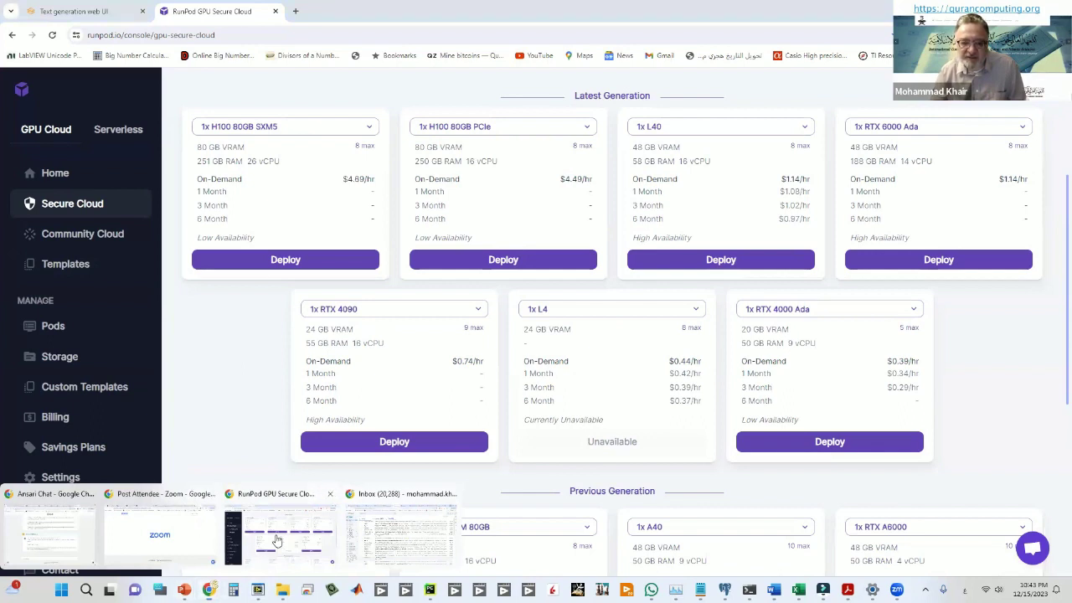
Step: Return to the Text generation web UI and review the chat conversation and the model settings page
click(65, 13)
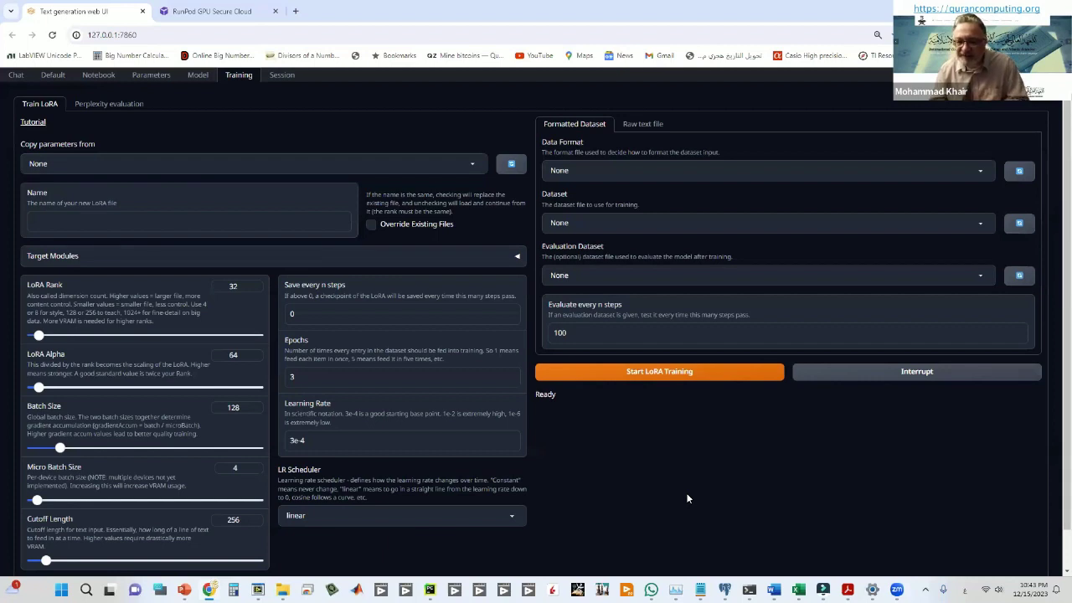
click(53, 76)
click(14, 76)
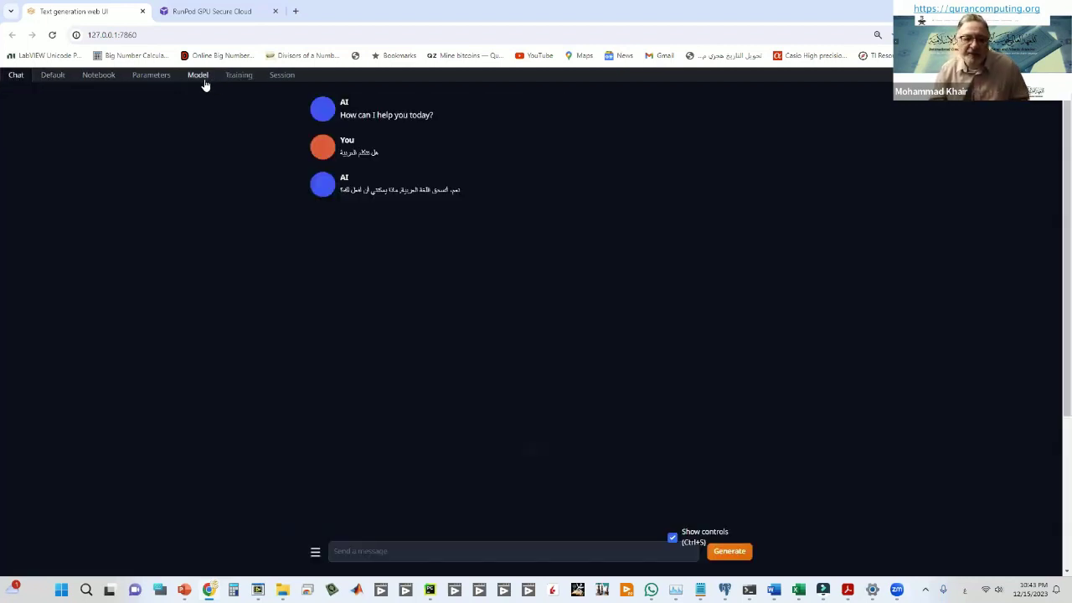
click(199, 77)
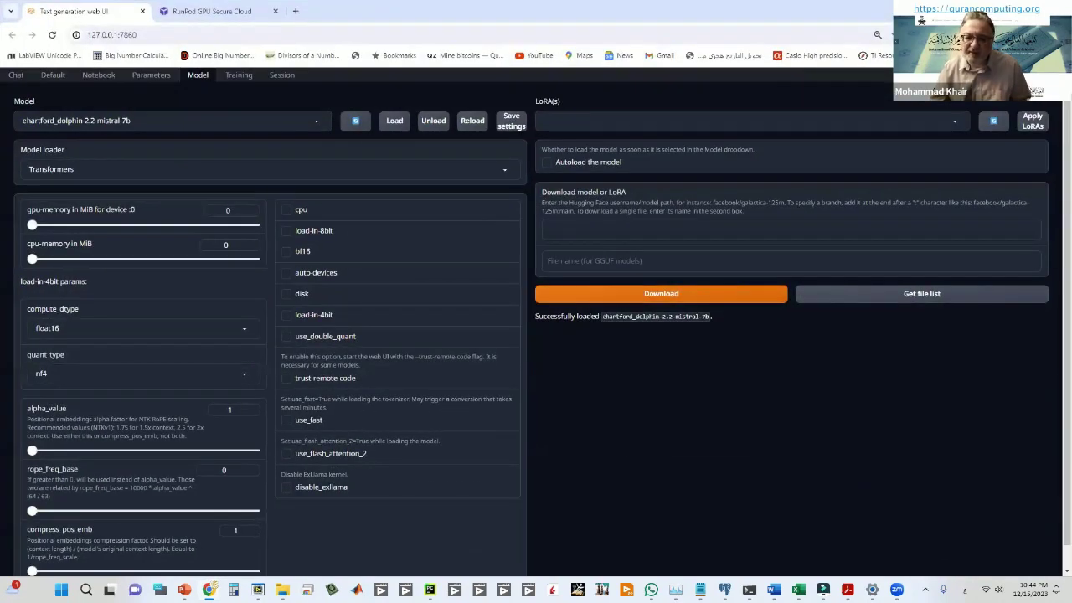
Step: Search Google for io.net in a new browser tab and open the io.net GPU DePIN website
key(ctrl+t)
text(هج)
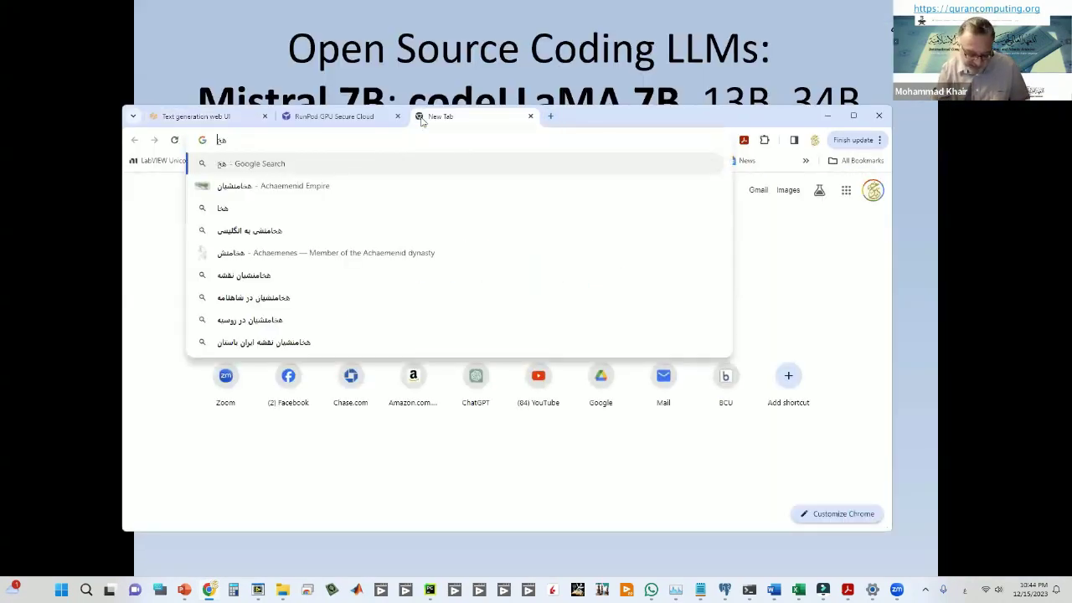
text(زتف)
key(Return)
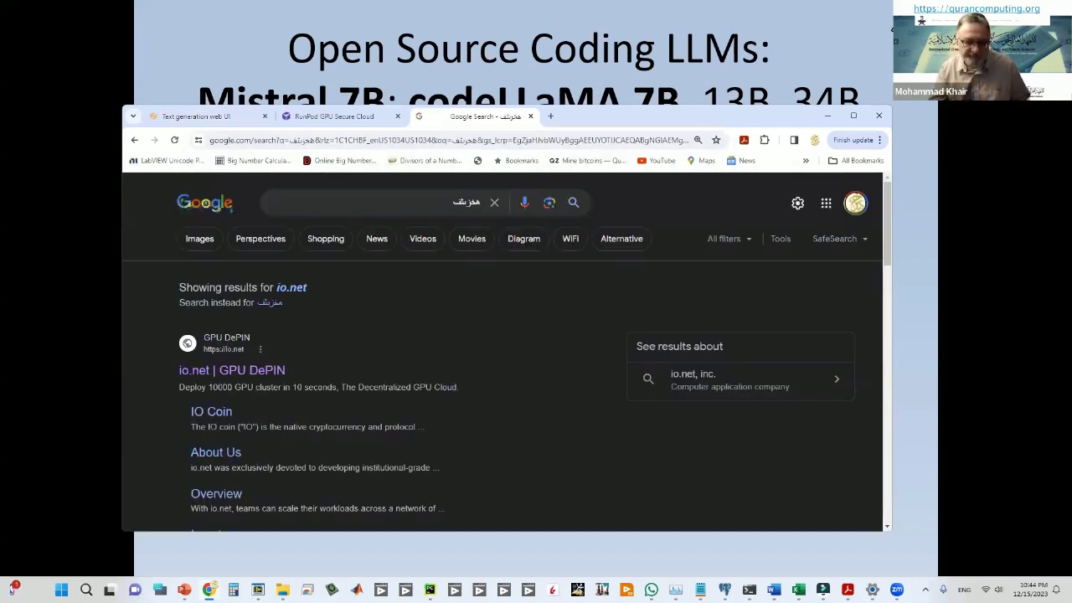
click(246, 371)
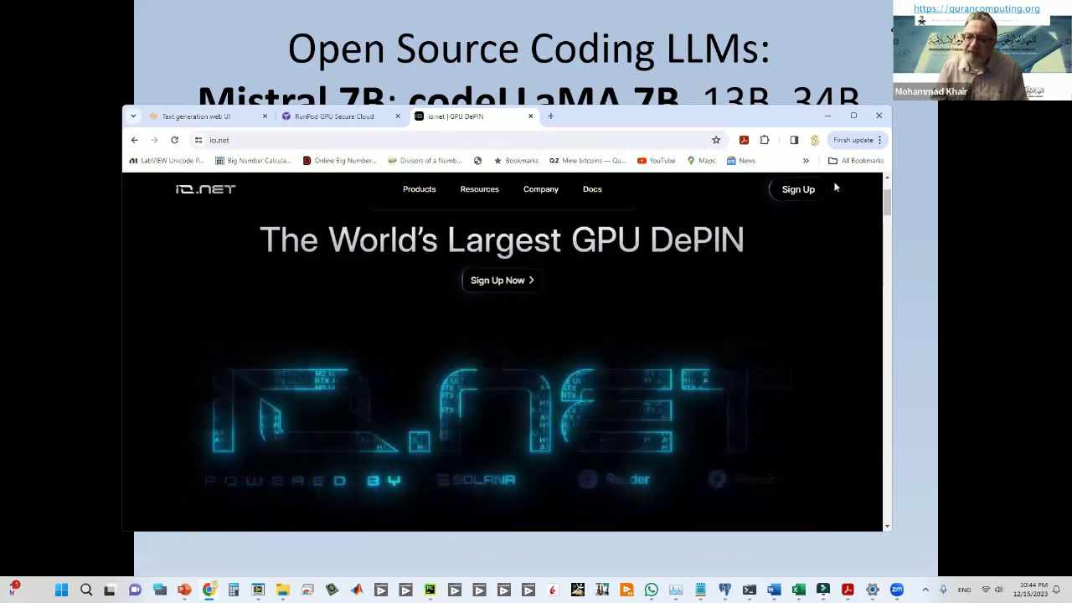
Step: Minimize the browser window and advance the slideshow to the "Microsoft AutoGen LLM-based Coding Agents" slide
click(825, 118)
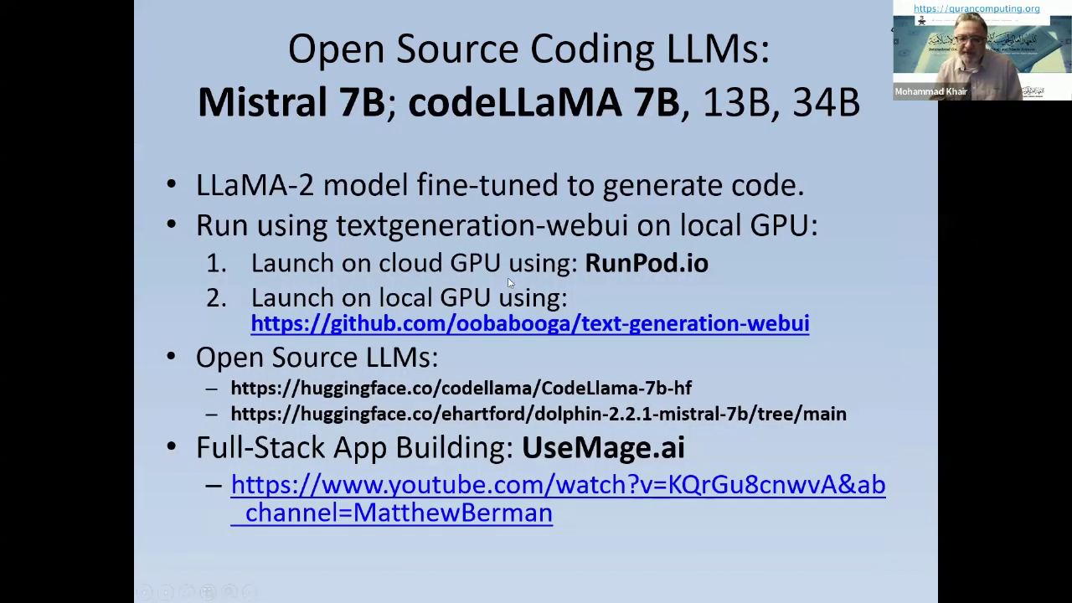
click(507, 277)
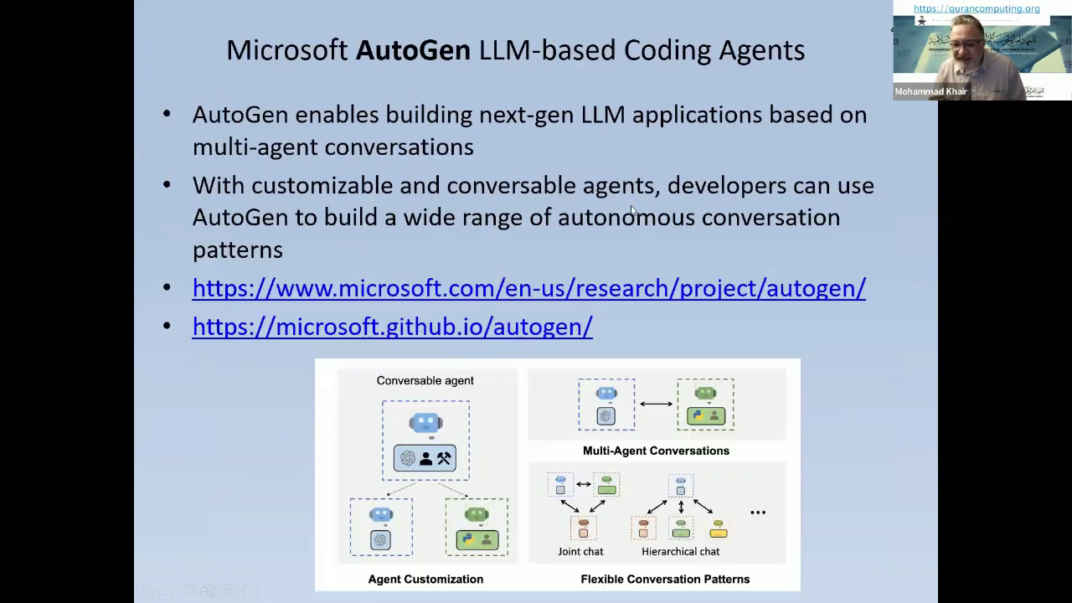